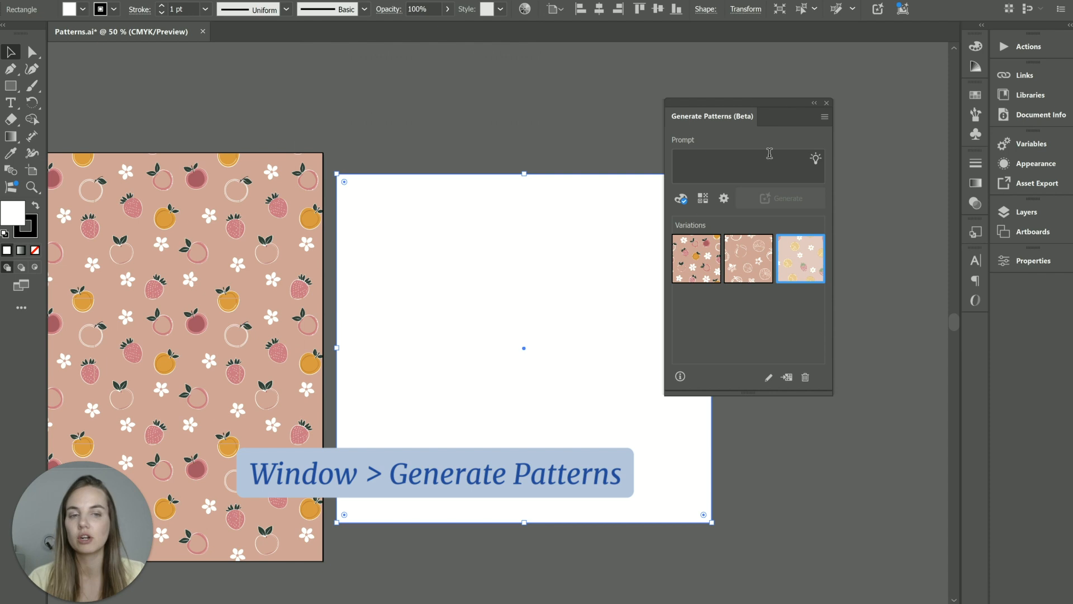
Enter the pattern prompt "fruit and flowers on a green background" and choose the Pastel color preset.
{"action": "left_click", "coordinate": [766, 156]}
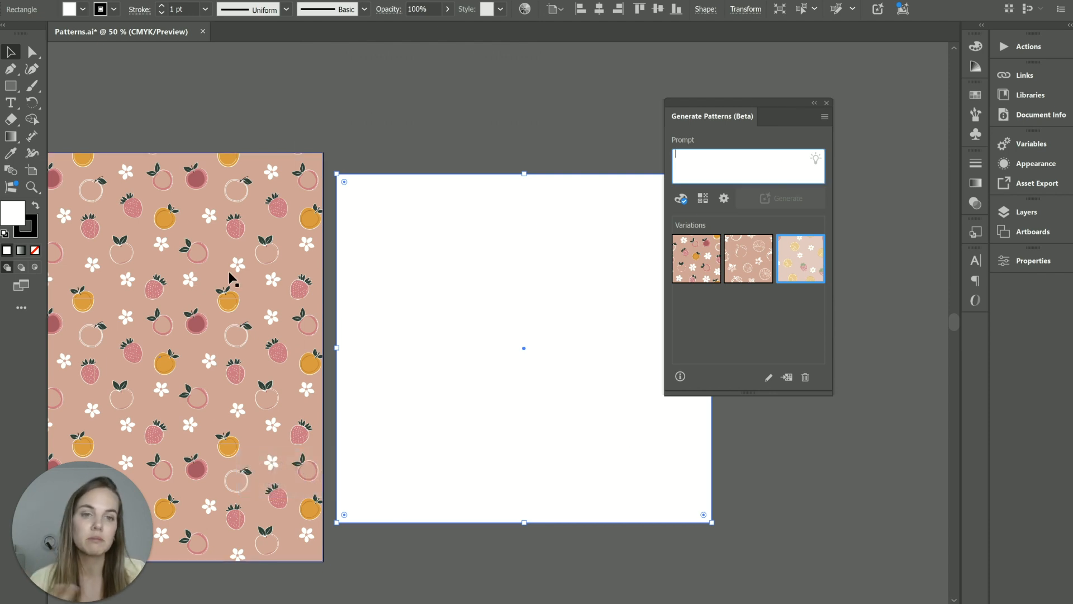
{"action": "type", "text": "fruit and flowers on a green background"}
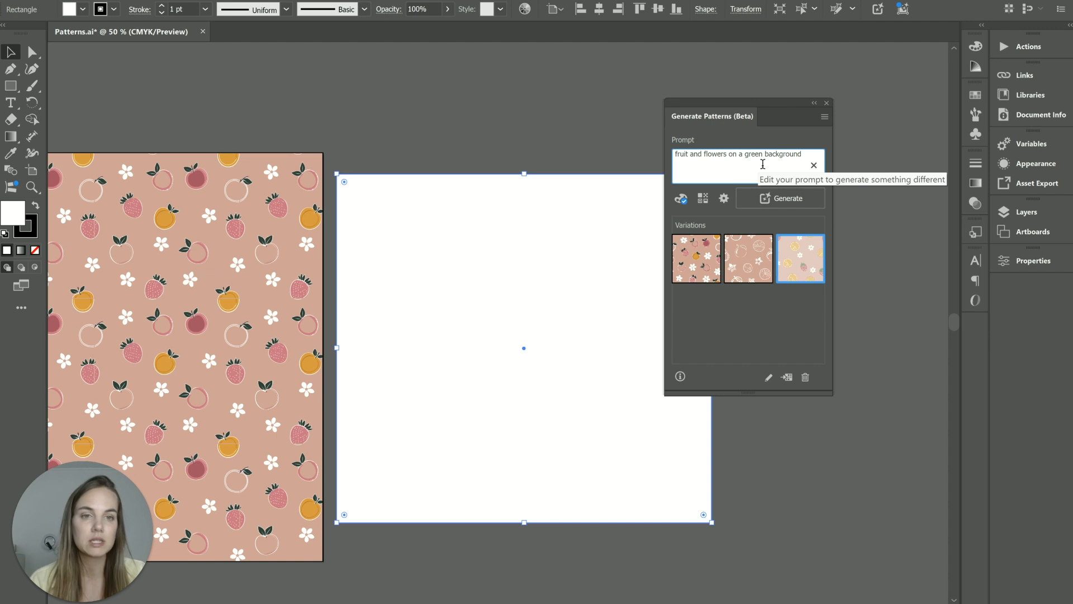
{"action": "left_click", "coordinate": [681, 200]}
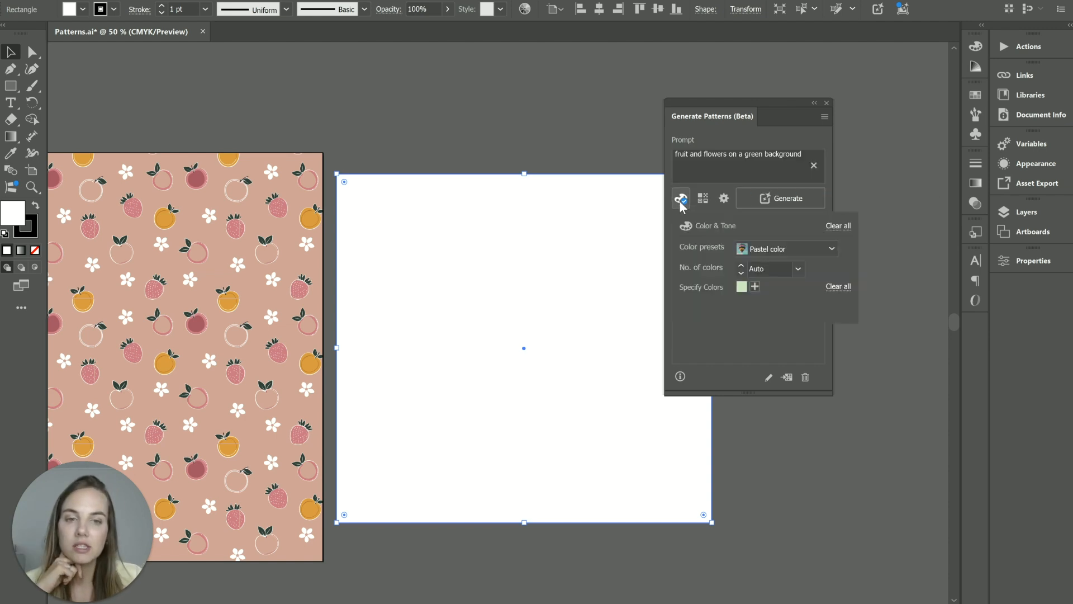
{"action": "left_click", "coordinate": [810, 250]}
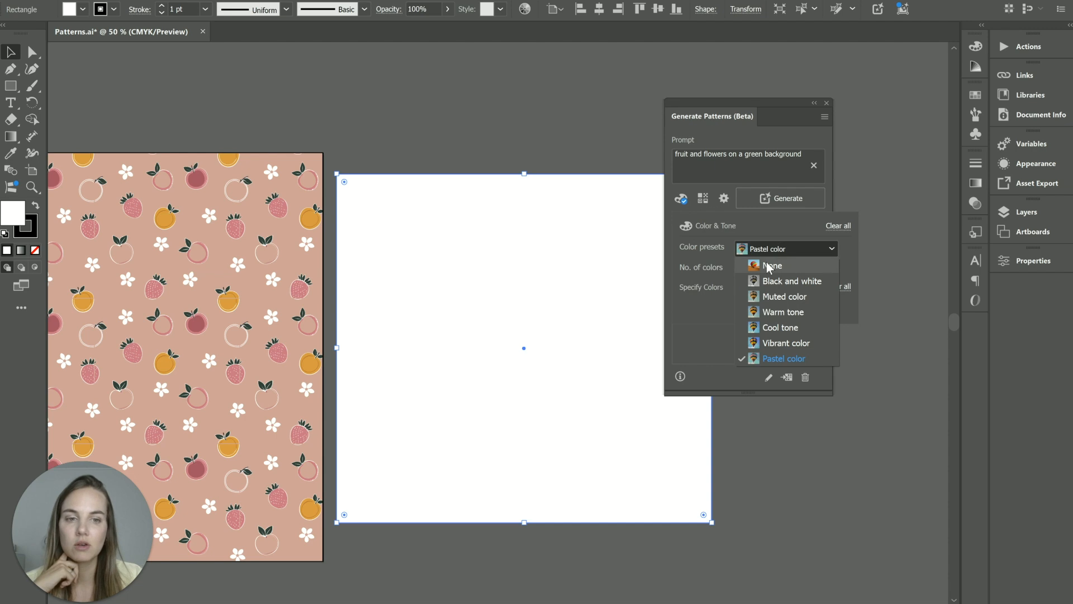
{"action": "left_click", "coordinate": [768, 358]}
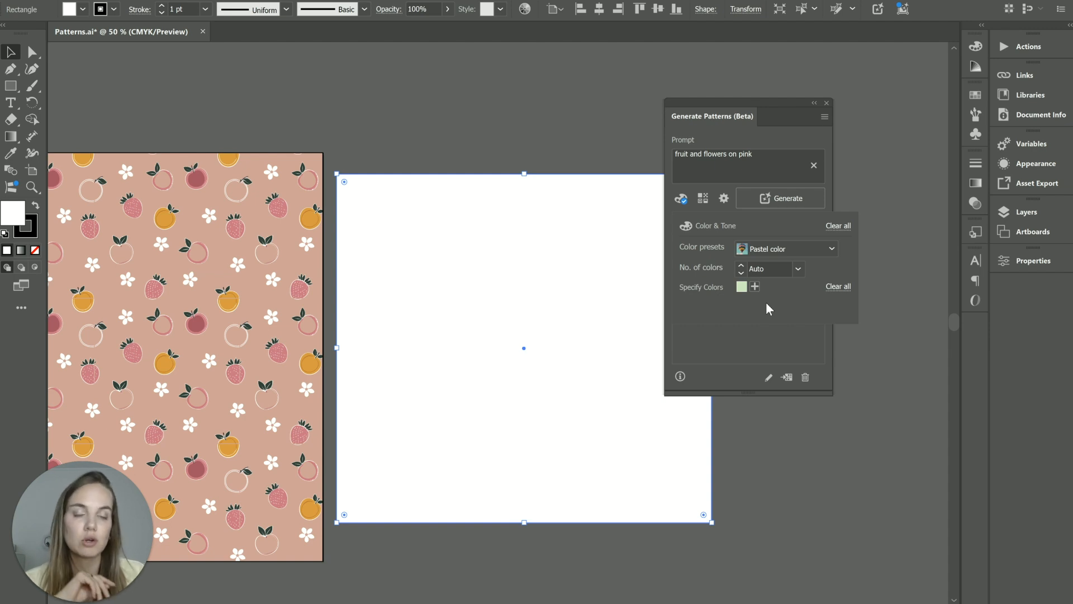
Check the effects and density options, and generate patterns from the prompt "fruit and flowers on green background".
{"action": "left_click", "coordinate": [704, 204]}
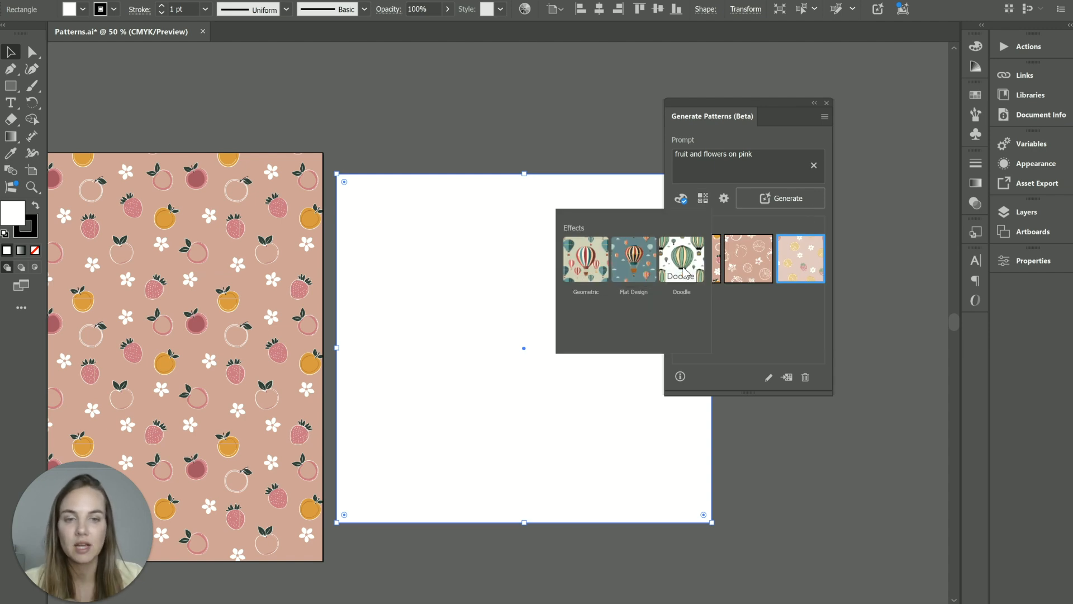
{"action": "left_click", "coordinate": [726, 200]}
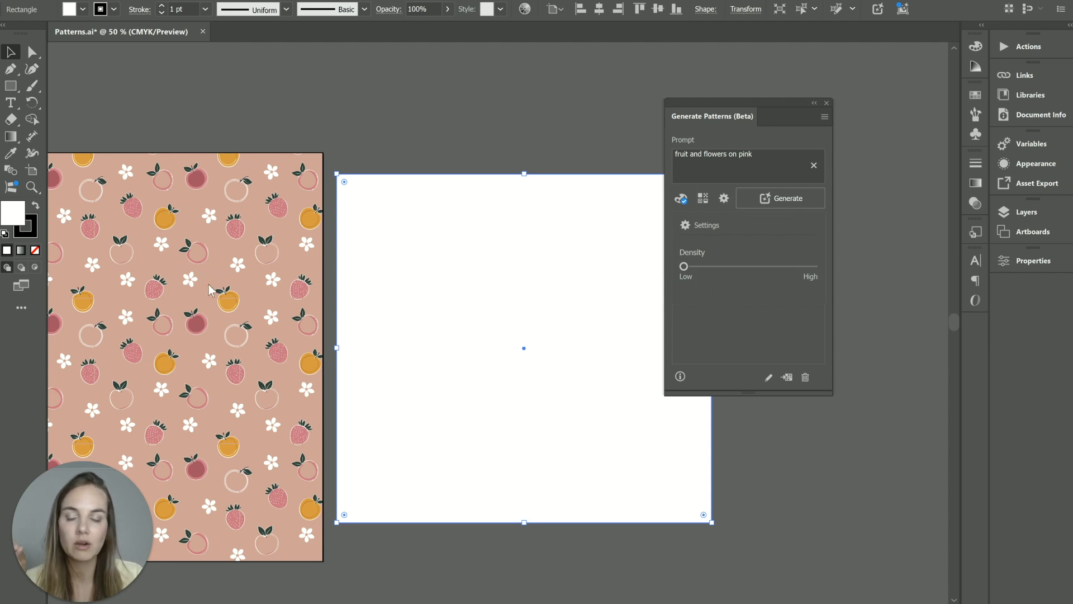
{"action": "left_click", "coordinate": [791, 201]}
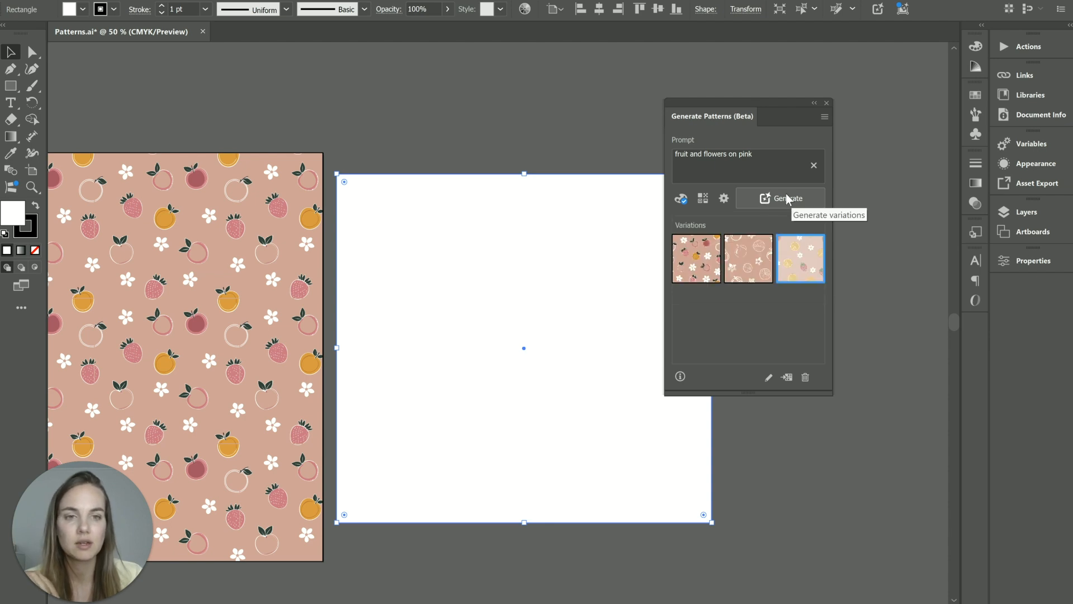
{"action": "left_click_drag", "start_coordinate": [678, 154], "coordinate": [810, 146]}
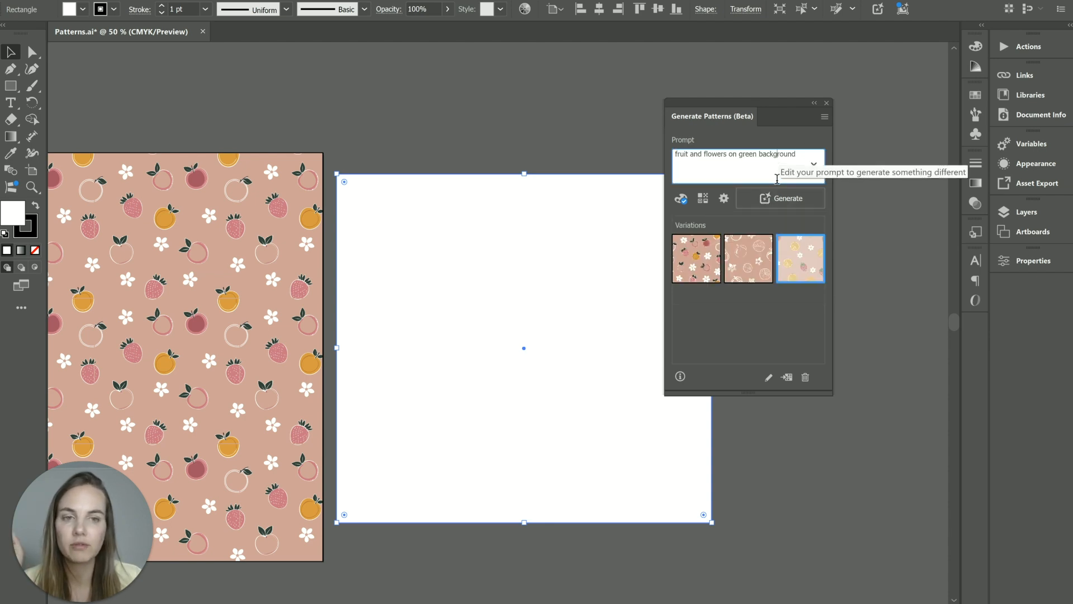
{"action": "left_click", "coordinate": [777, 197]}
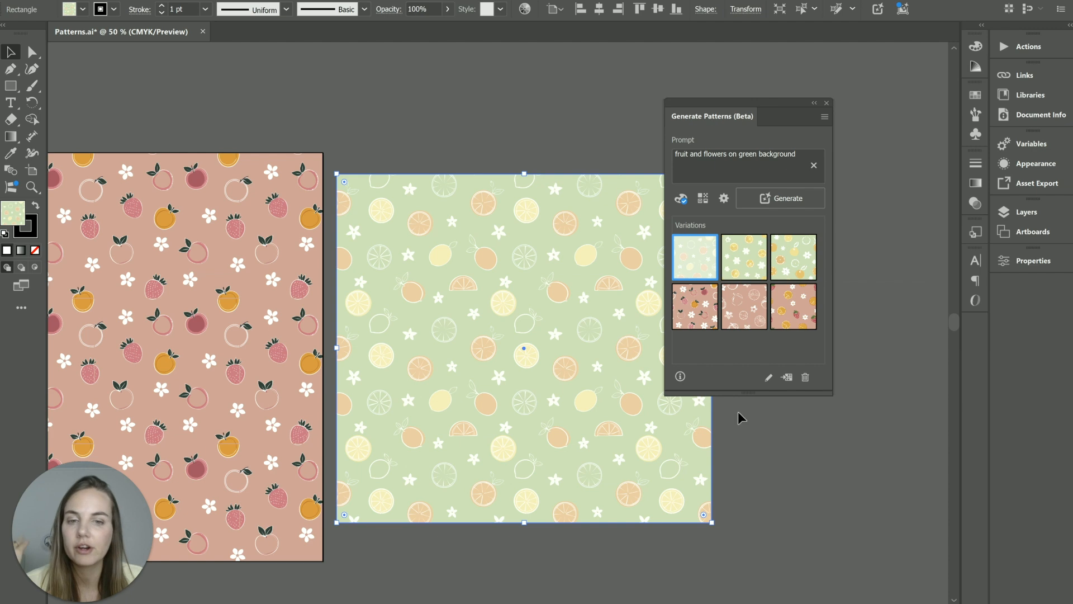
Compare the new green variations on the selected rectangle, apply the third one, and move the Generate Patterns panel clear of the artwork.
{"action": "mouse_move", "coordinate": [739, 260]}
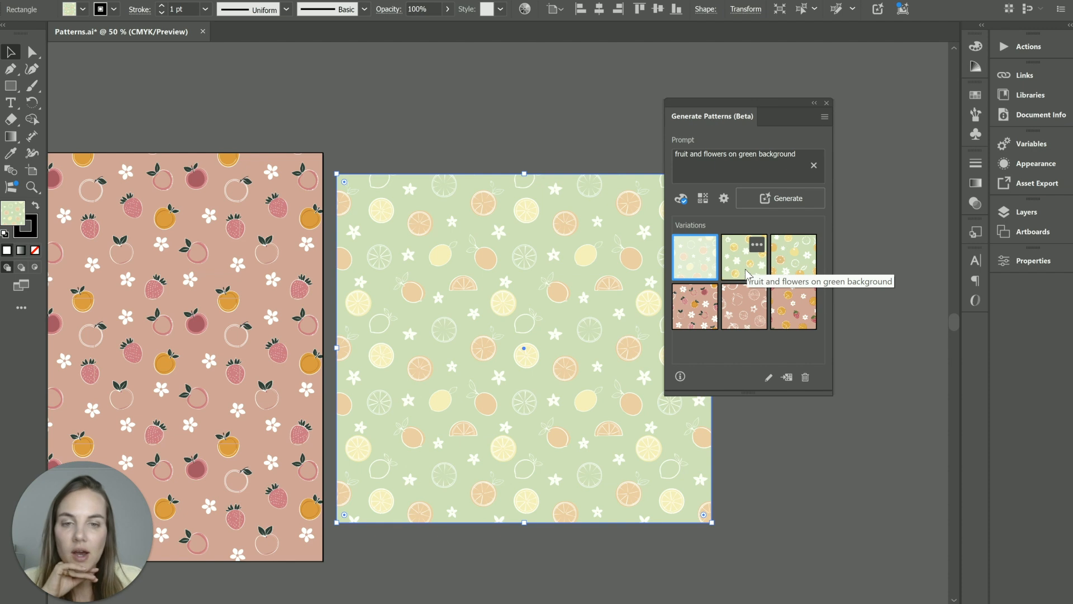
{"action": "mouse_move", "coordinate": [696, 270]}
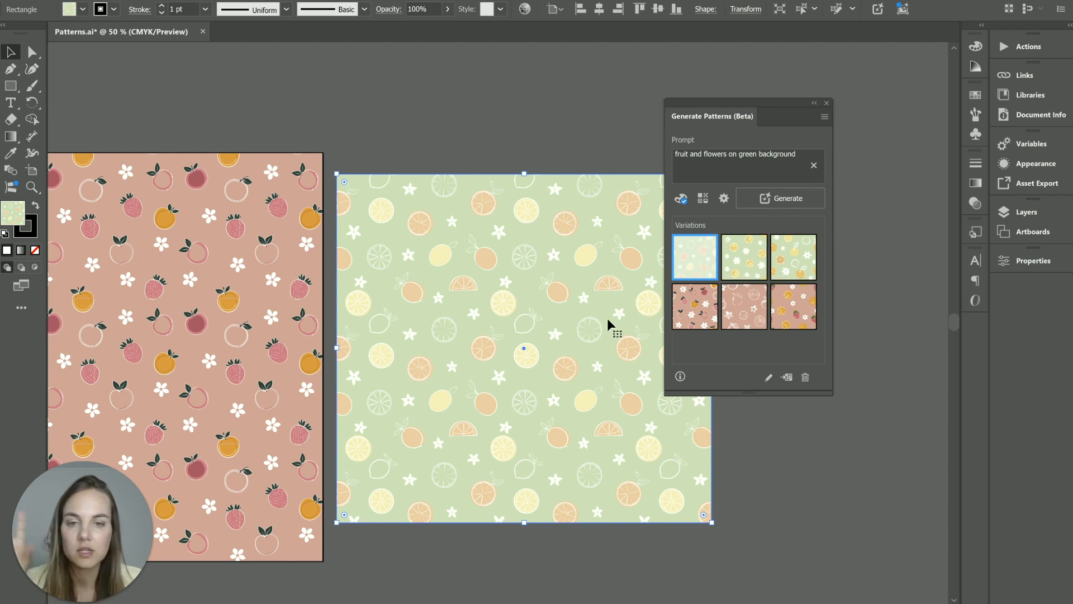
{"action": "left_click", "coordinate": [745, 274]}
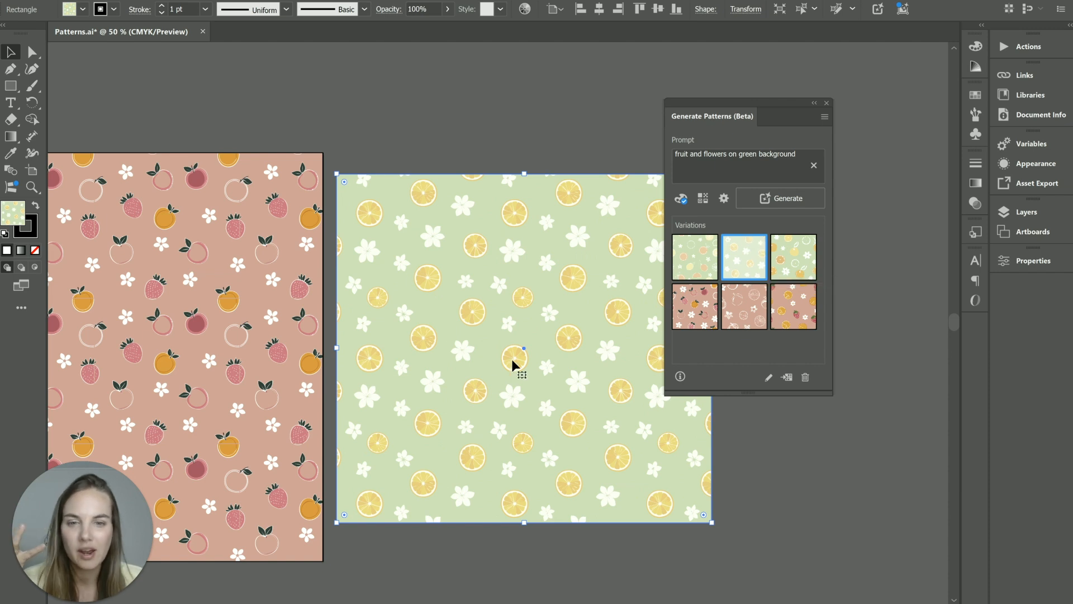
{"action": "left_click", "coordinate": [783, 262]}
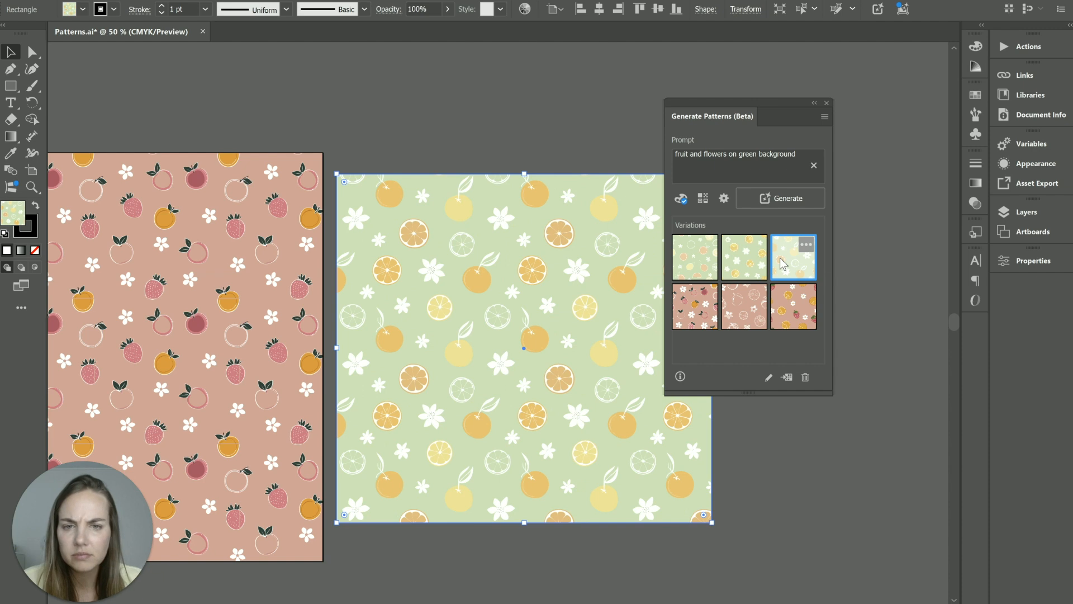
{"action": "left_click_drag", "start_coordinate": [762, 103], "coordinate": [833, 103]}
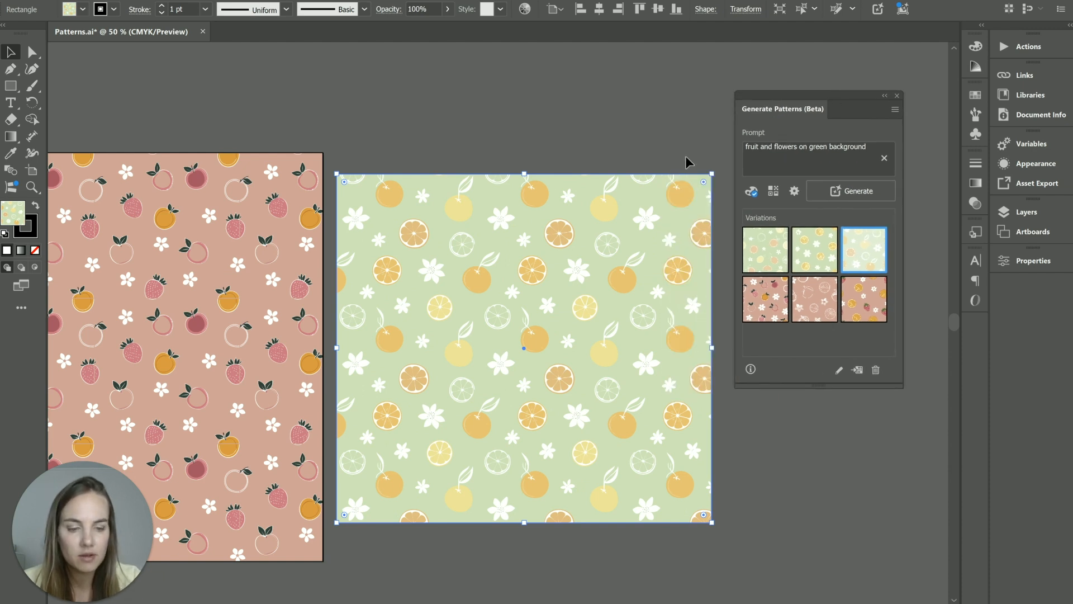
Examine the applied green citrus pattern at 100 % for the detail and repetition of its fruit and flowers.
{"action": "key", "text": "ctrl+1"}
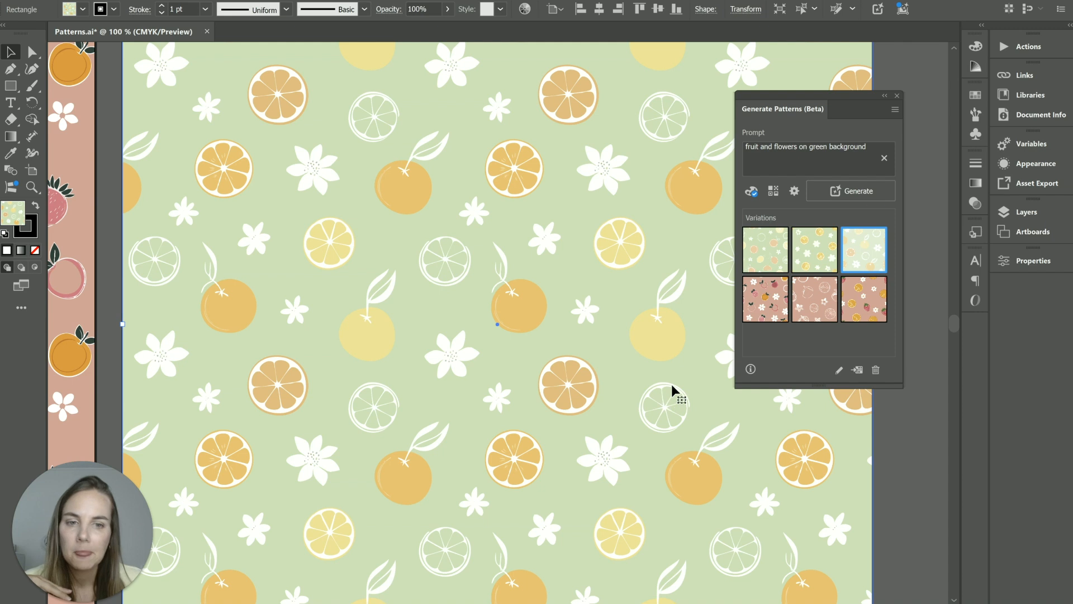
{"action": "scroll", "coordinate": [670, 386], "scroll_direction": "down", "scroll_amount": 3}
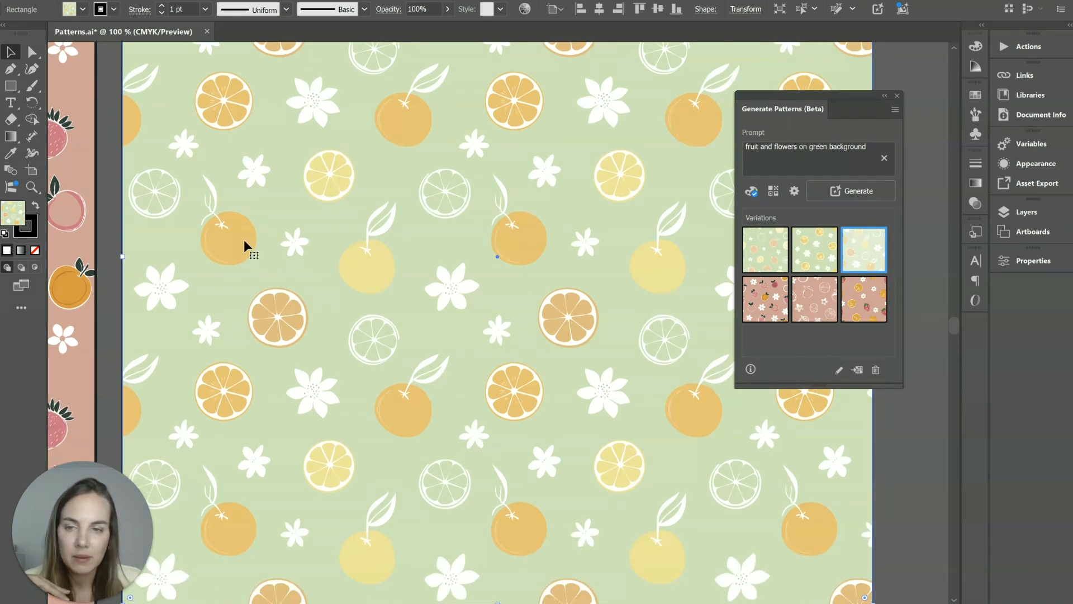
{"action": "scroll", "coordinate": [526, 328], "scroll_direction": "down", "scroll_amount": 8}
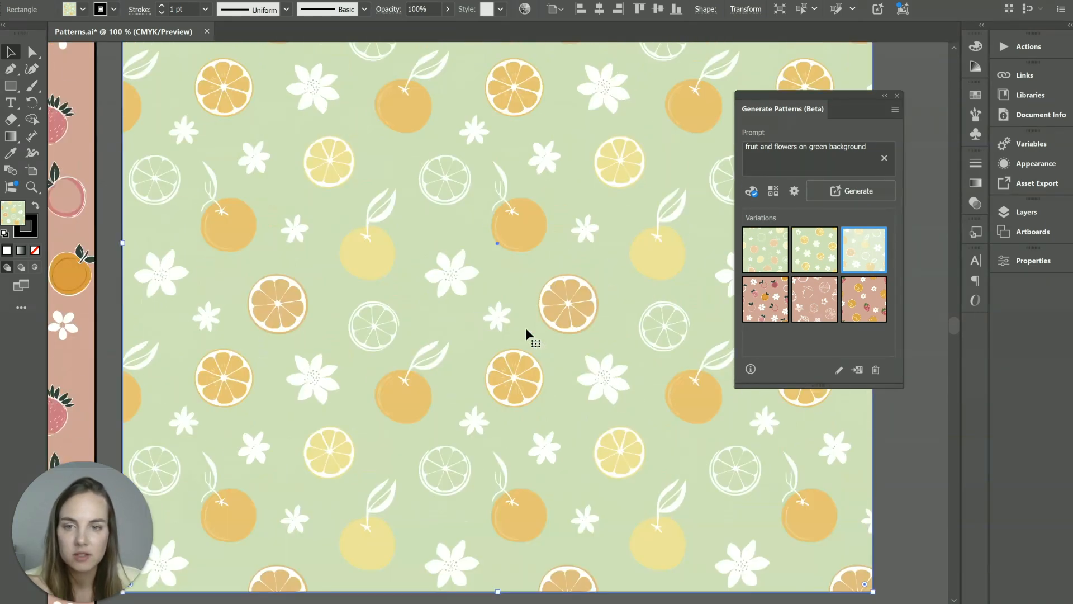
{"action": "scroll", "coordinate": [521, 333], "scroll_direction": "up", "scroll_amount": 2}
{"action": "scroll", "coordinate": [521, 333], "scroll_direction": "down", "scroll_amount": 4}
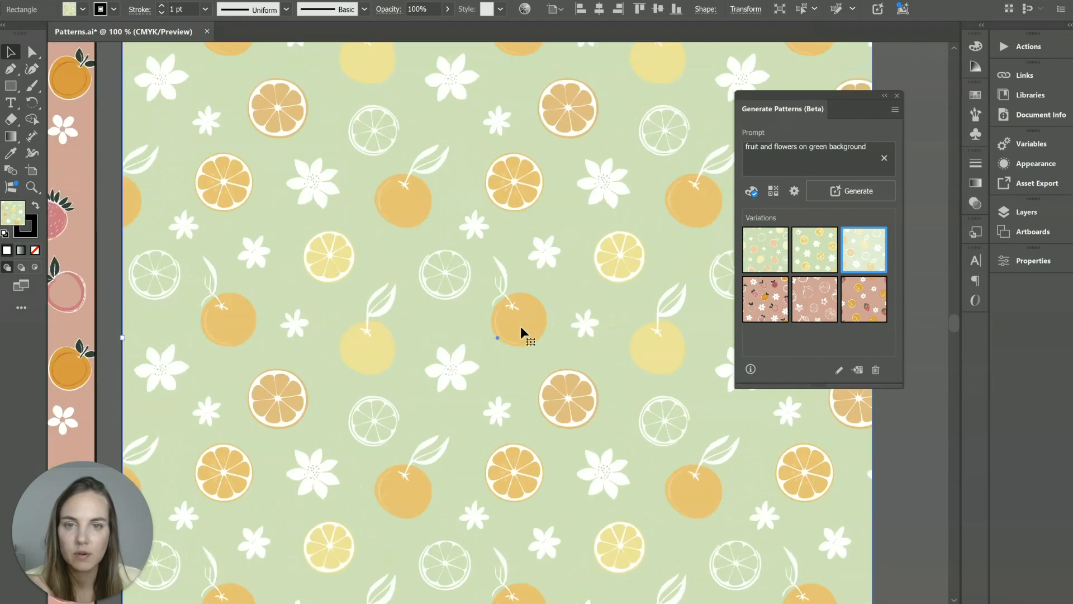
{"action": "scroll", "coordinate": [521, 327], "scroll_direction": "down", "scroll_amount": 1}
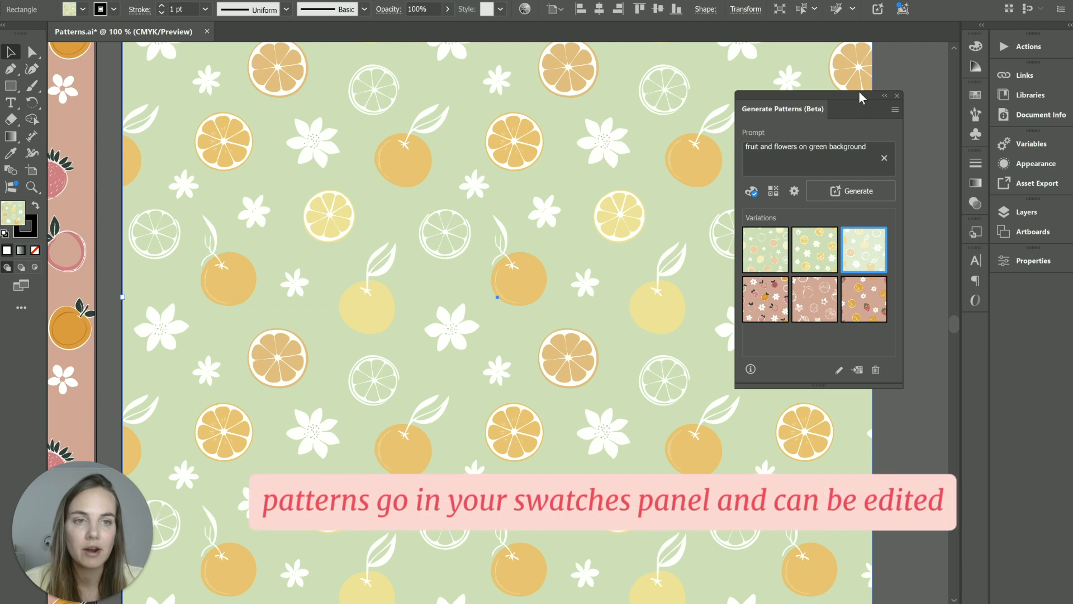
Move the Generate Patterns panel further aside and view the generated patterns among the fill swatches.
{"action": "left_click_drag", "start_coordinate": [860, 98], "coordinate": [937, 94]}
{"action": "left_click", "coordinate": [82, 9]}
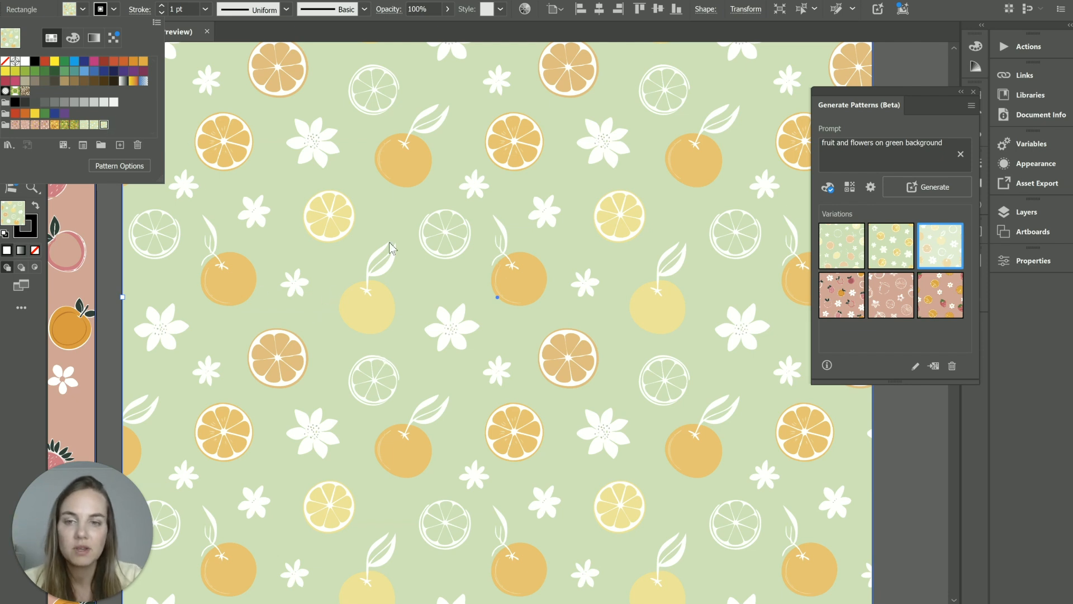
{"action": "left_click", "coordinate": [108, 345]}
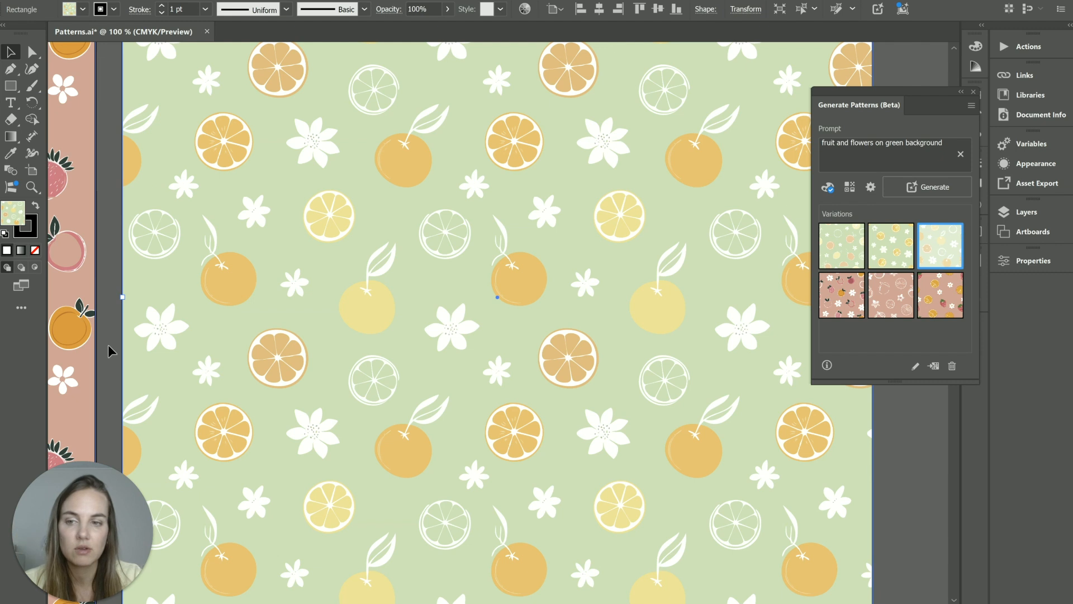
Deselect the green rectangle and examine the two pink fruit patterns beside it.
{"action": "left_click", "coordinate": [109, 346]}
{"action": "scroll", "coordinate": [108, 344], "scroll_direction": "left", "scroll_amount": 6}
{"action": "scroll", "coordinate": [109, 344], "scroll_direction": "left", "scroll_amount": 10}
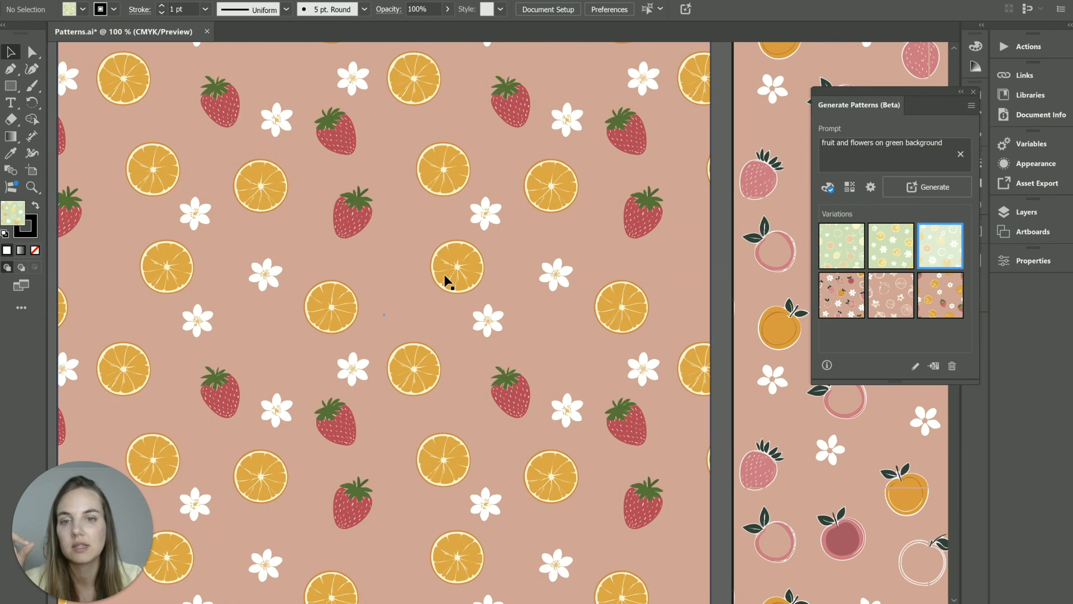
{"action": "scroll", "coordinate": [412, 328], "scroll_direction": "right", "scroll_amount": 10}
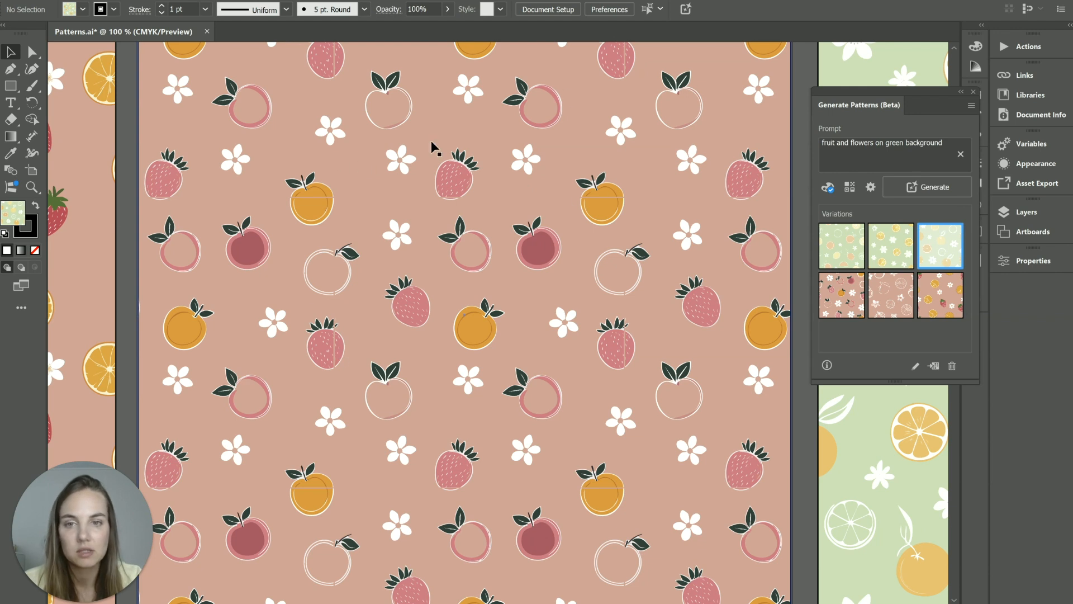
{"action": "scroll", "coordinate": [562, 196], "scroll_direction": "right", "scroll_amount": 10}
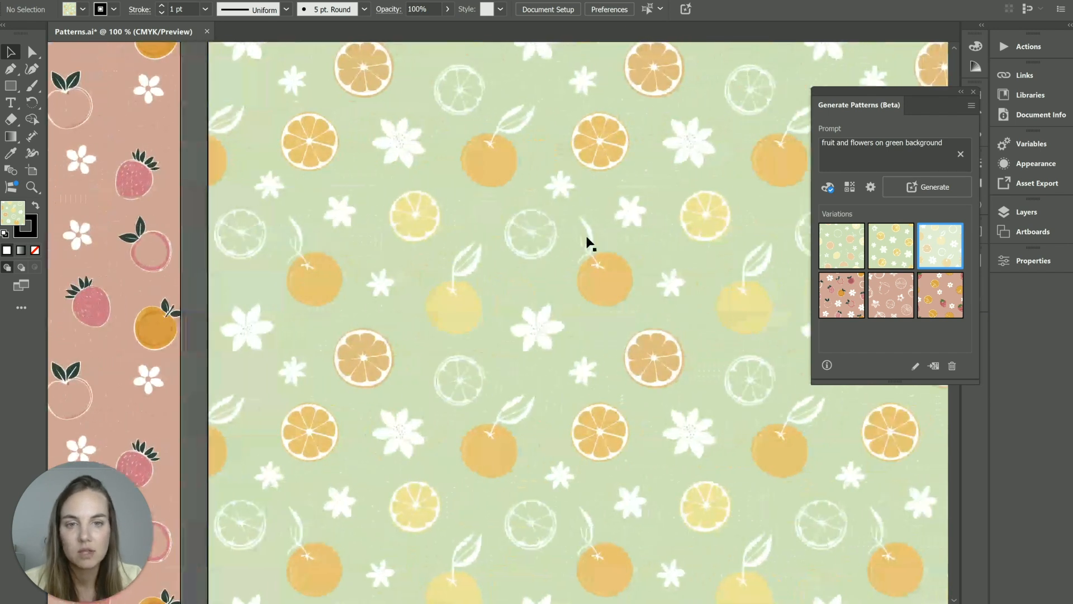
Select the green citrus rectangle and open its generated pattern swatch for editing.
{"action": "left_click", "coordinate": [614, 299]}
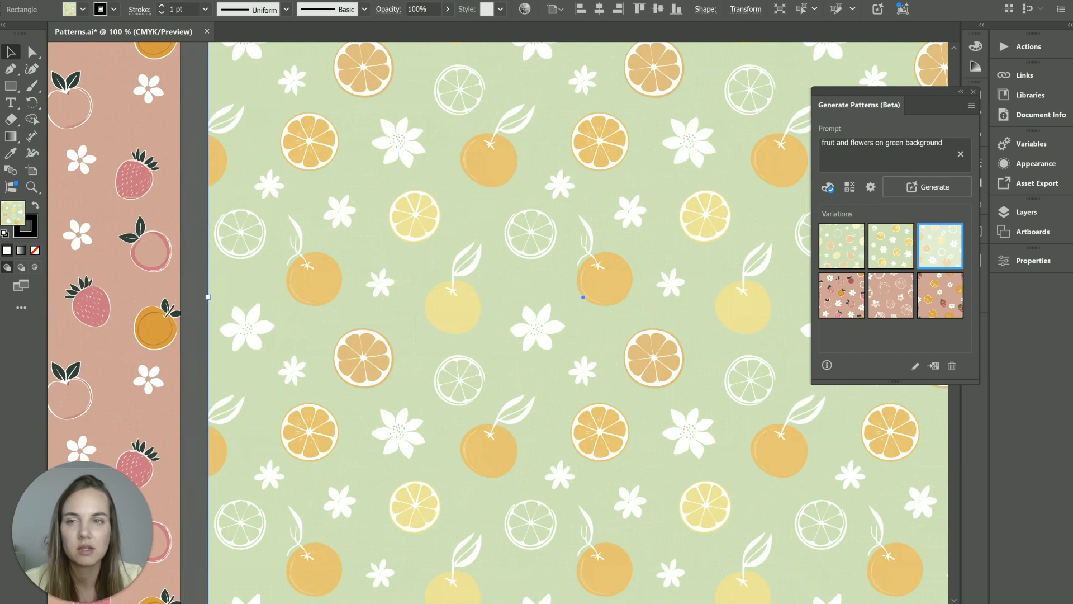
{"action": "left_click", "coordinate": [82, 9]}
{"action": "double_click", "coordinate": [103, 126]}
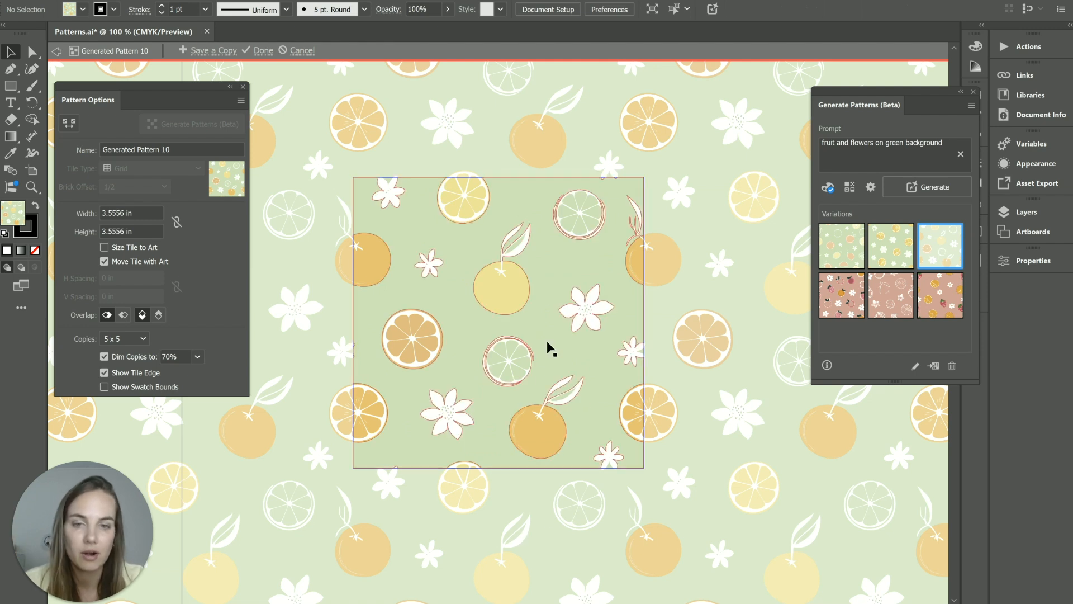
Recolor the pattern tile's green background to dark navy blue and leave pattern editing with the change kept.
{"action": "left_click", "coordinate": [505, 289]}
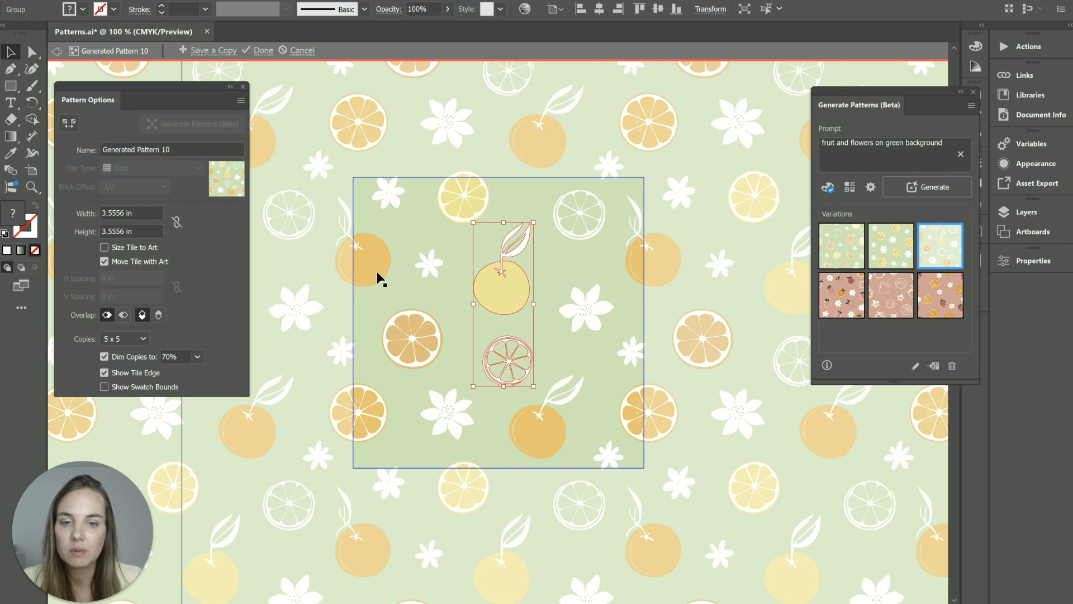
{"action": "left_click", "coordinate": [552, 267]}
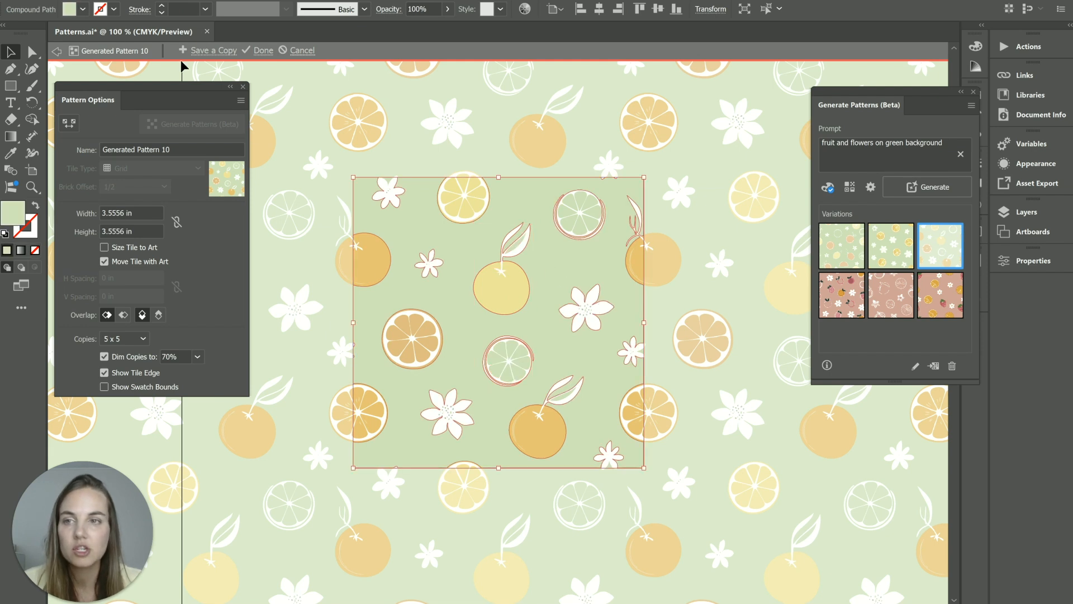
{"action": "left_click", "coordinate": [83, 10]}
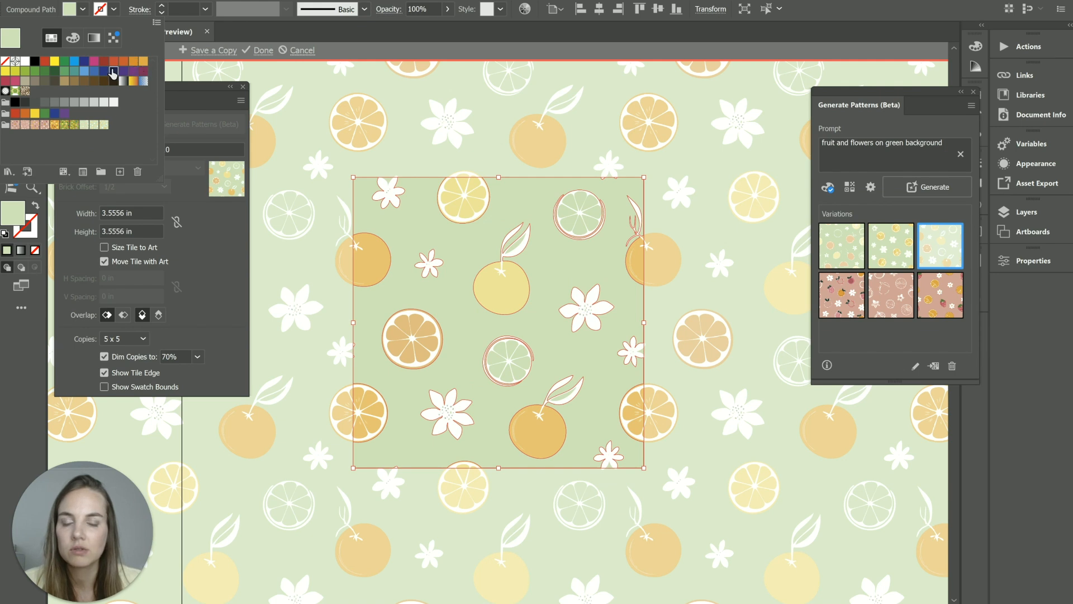
{"action": "left_click", "coordinate": [113, 71]}
{"action": "key", "text": "Escape"}
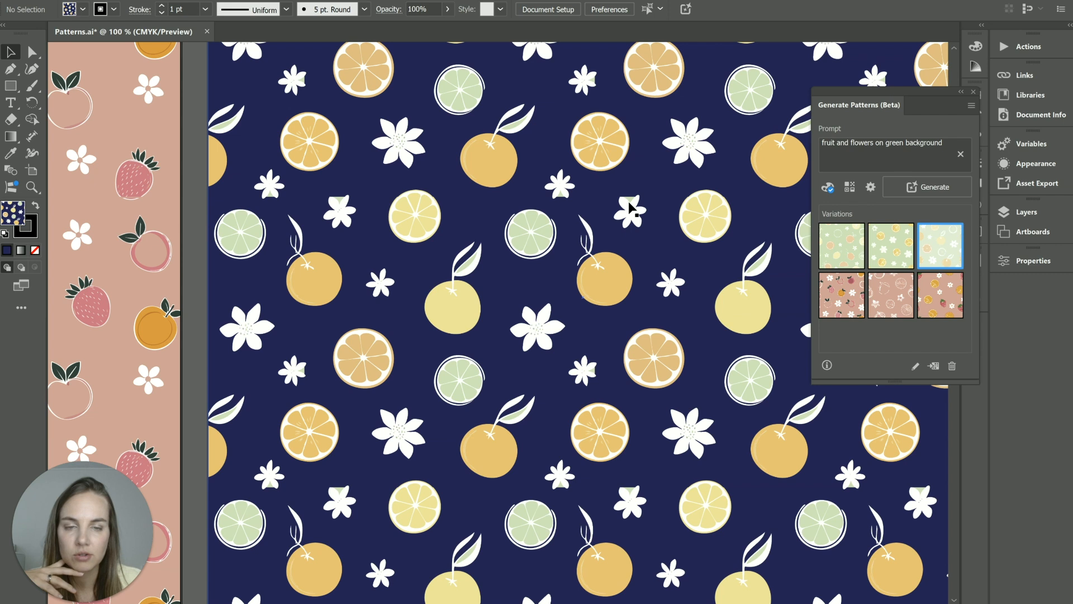
{"action": "left_click", "coordinate": [564, 202]}
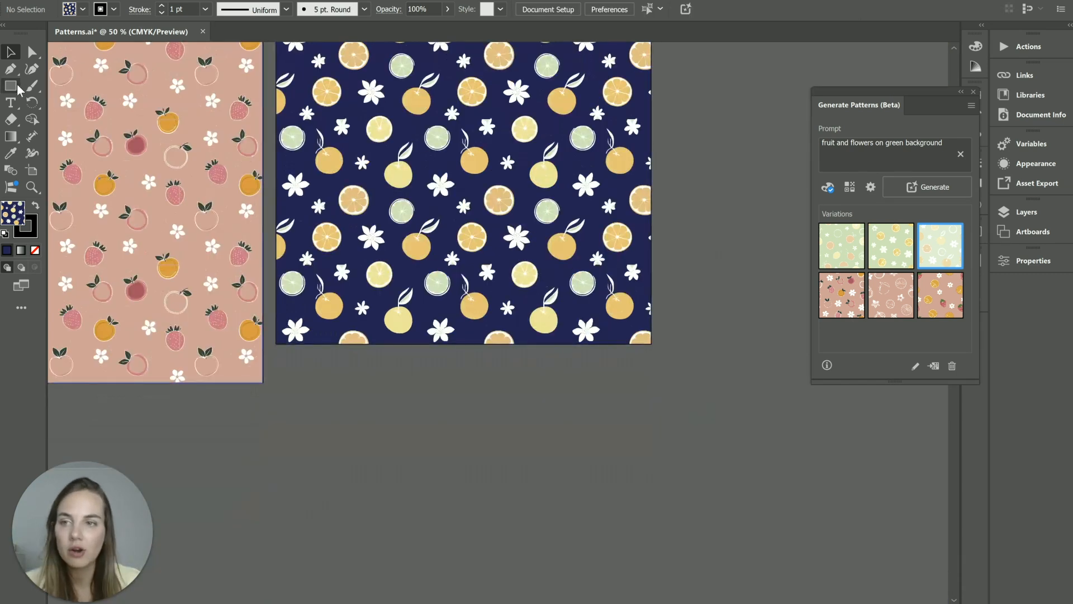
Draw a small test rectangle filled with the navy citrus pattern below the artwork, and delete it.
{"action": "left_click", "coordinate": [18, 86]}
{"action": "left_click_drag", "start_coordinate": [391, 398], "coordinate": [615, 558]}
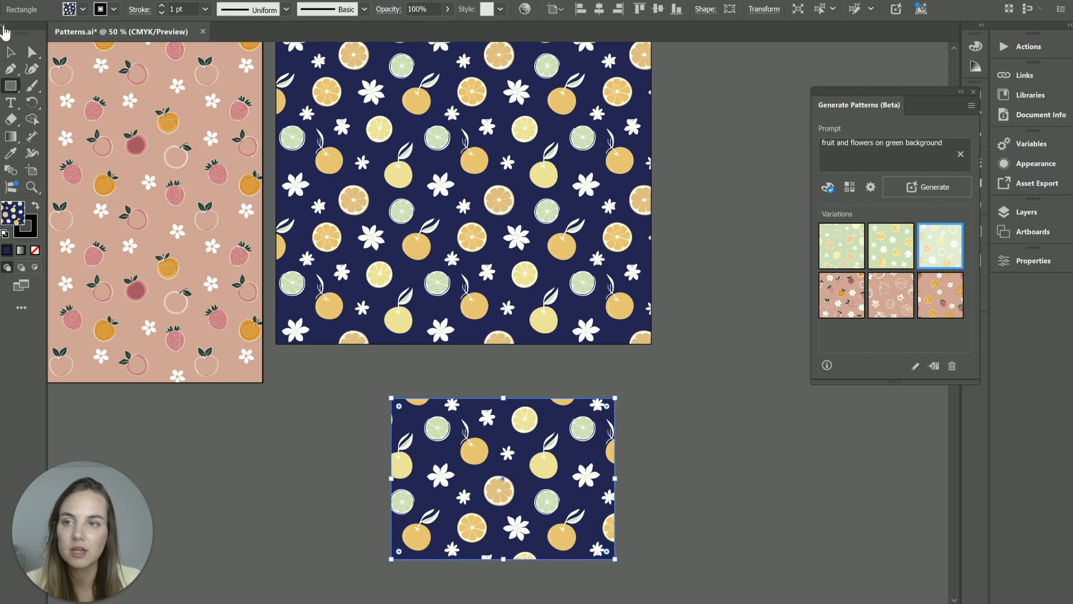
{"action": "left_click", "coordinate": [11, 51]}
{"action": "scroll", "coordinate": [743, 385], "scroll_direction": "up", "scroll_amount": 2}
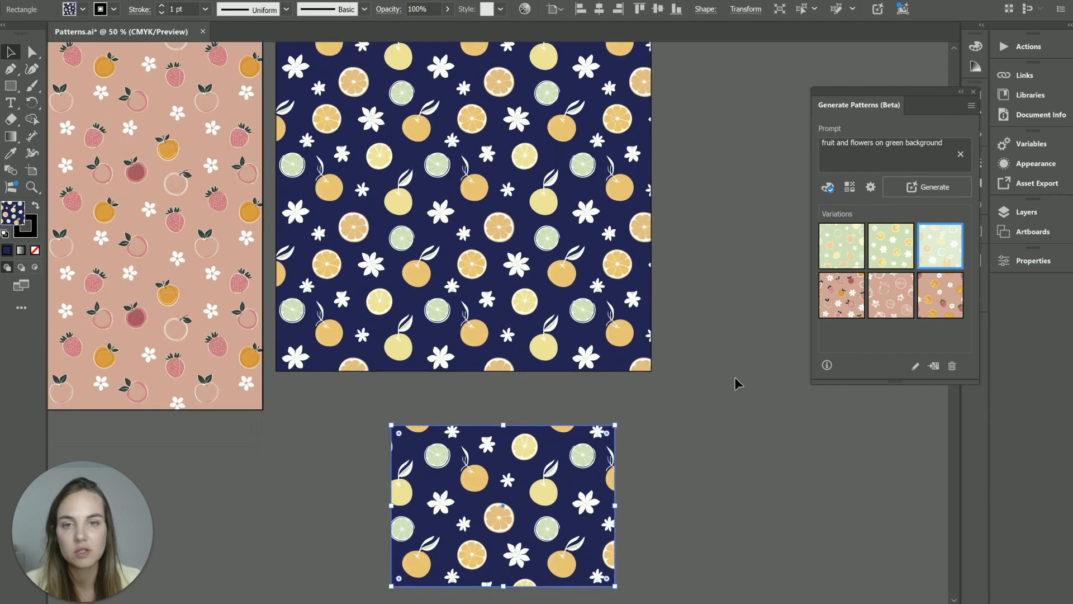
{"action": "scroll", "coordinate": [738, 384], "scroll_direction": "down", "scroll_amount": 2}
{"action": "key", "text": "Delete"}
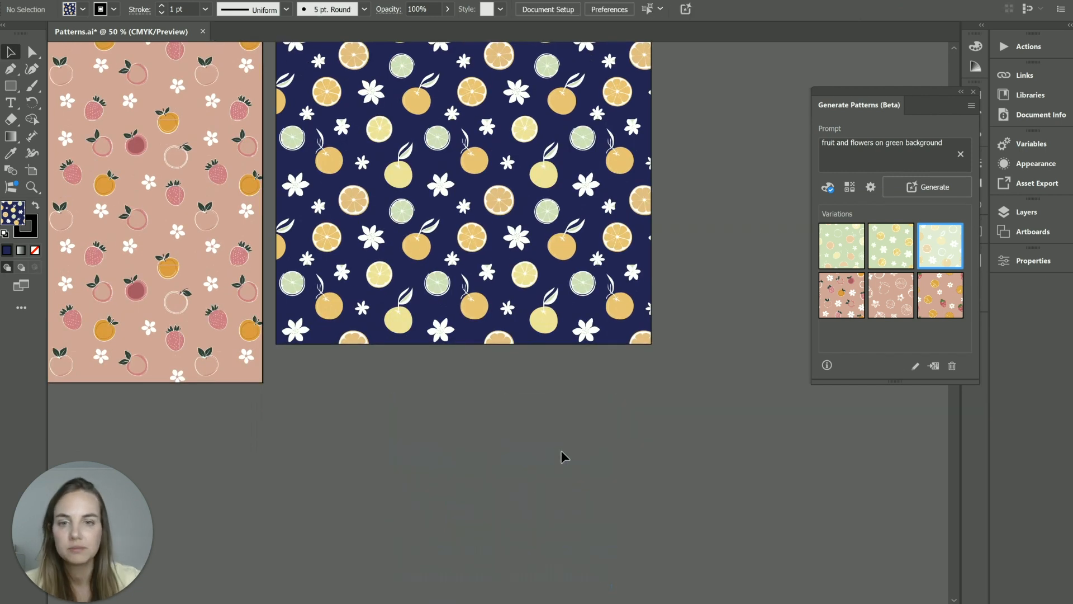
View the finished patterns side by side, switch to Creative Cloud Desktop to look at the Illustrator (Beta) entries, and return to Illustrator.
{"action": "scroll", "coordinate": [562, 447], "scroll_direction": "up", "scroll_amount": 4}
{"action": "scroll", "coordinate": [562, 448], "scroll_direction": "left", "scroll_amount": 6}
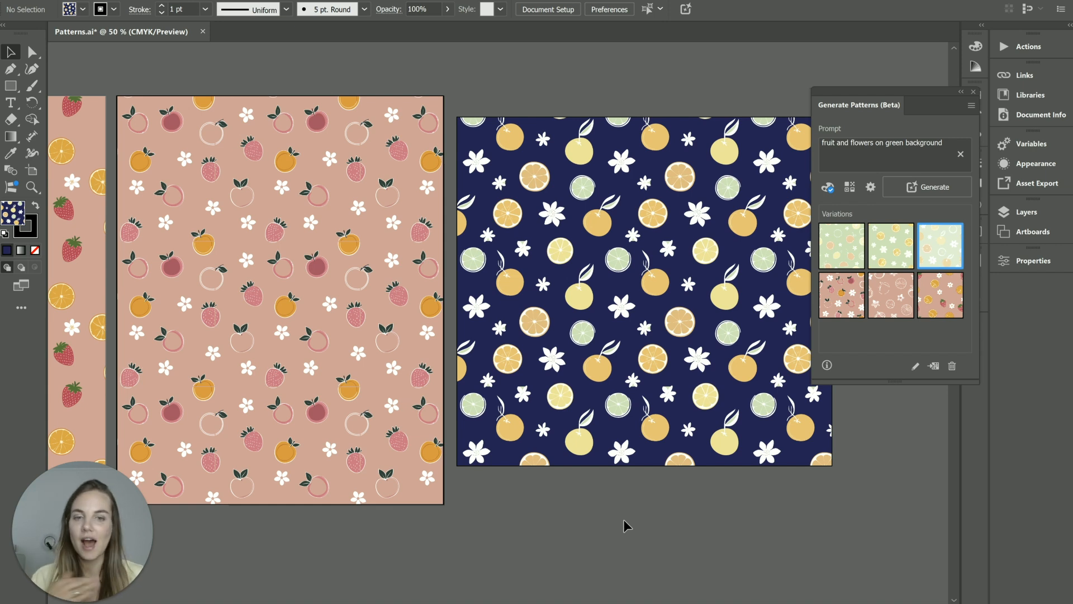
{"action": "key", "text": "alt+Tab"}
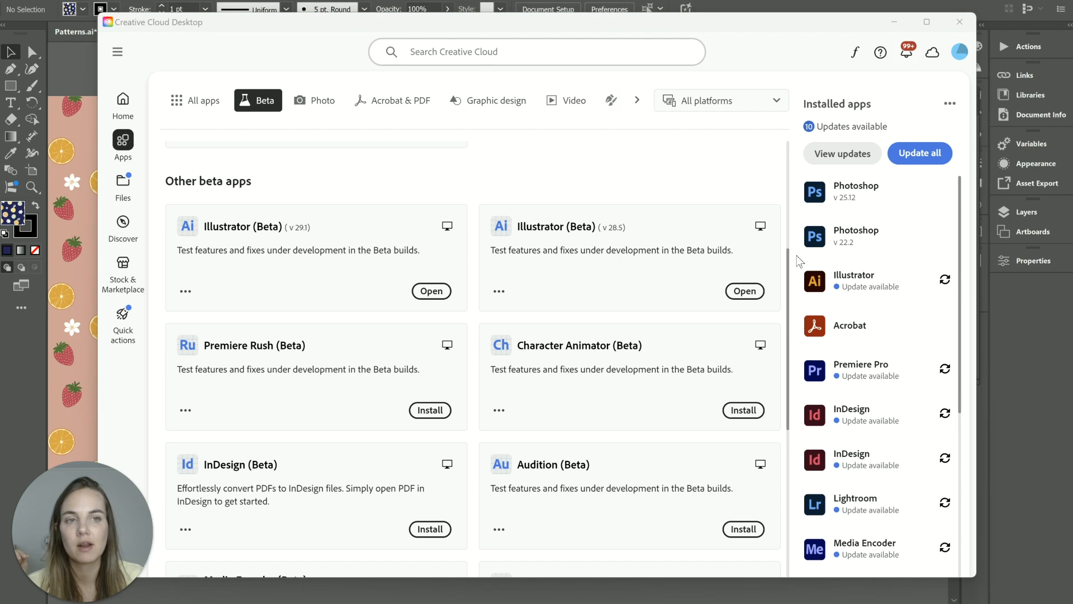
{"action": "key", "text": "alt+Tab"}
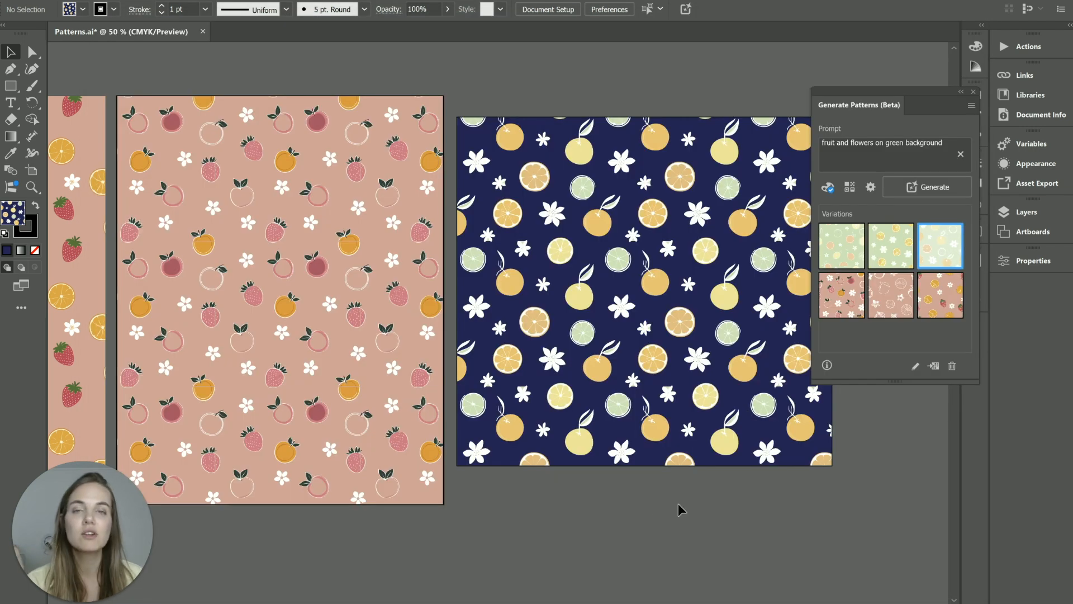